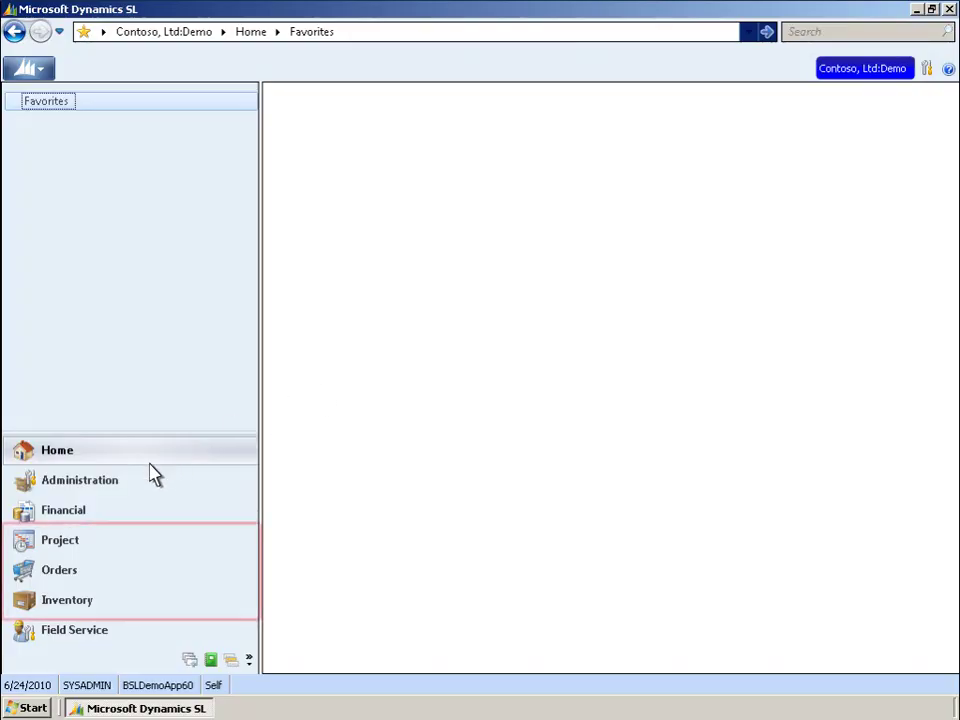
Move from Project Controller through Inventory to the Order Management module page.
{"action": "left_click", "coordinate": [68, 552]}
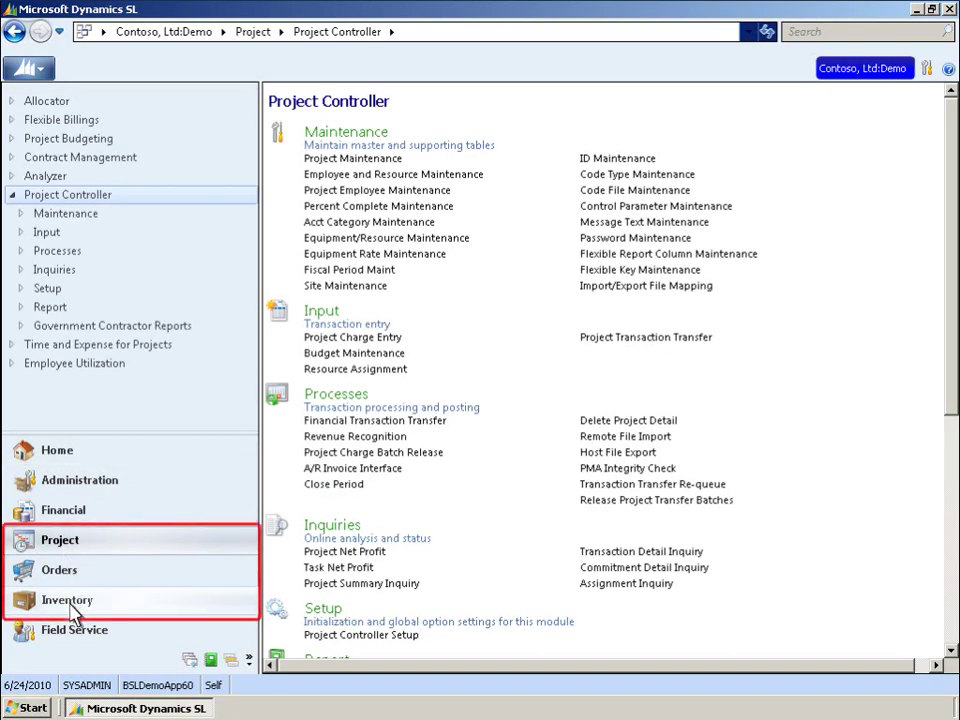
{"action": "left_click", "coordinate": [70, 603]}
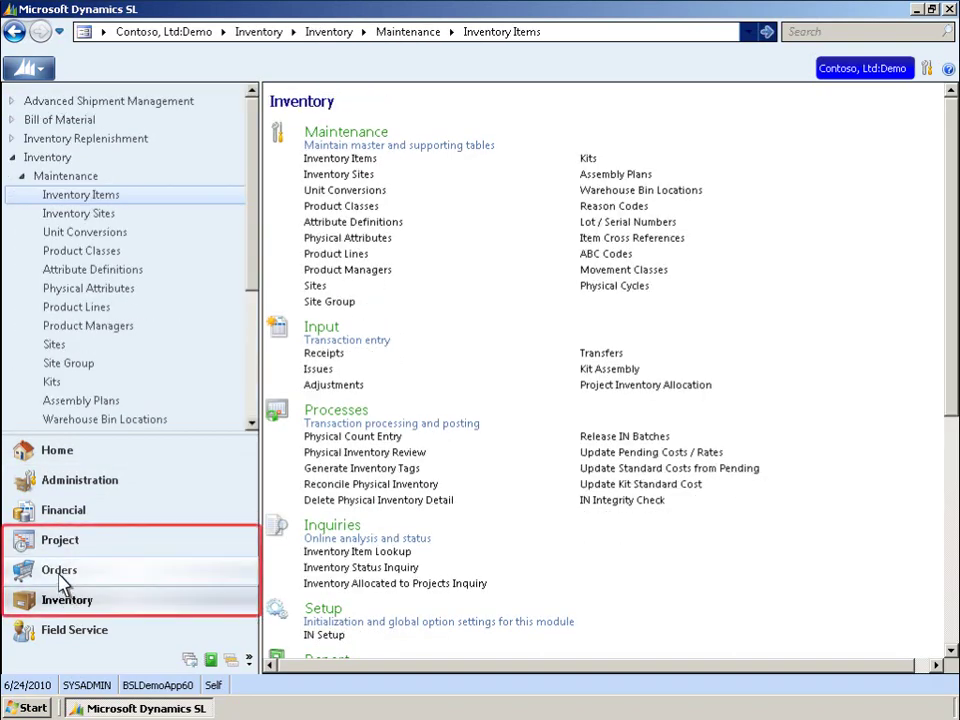
{"action": "left_click", "coordinate": [62, 576]}
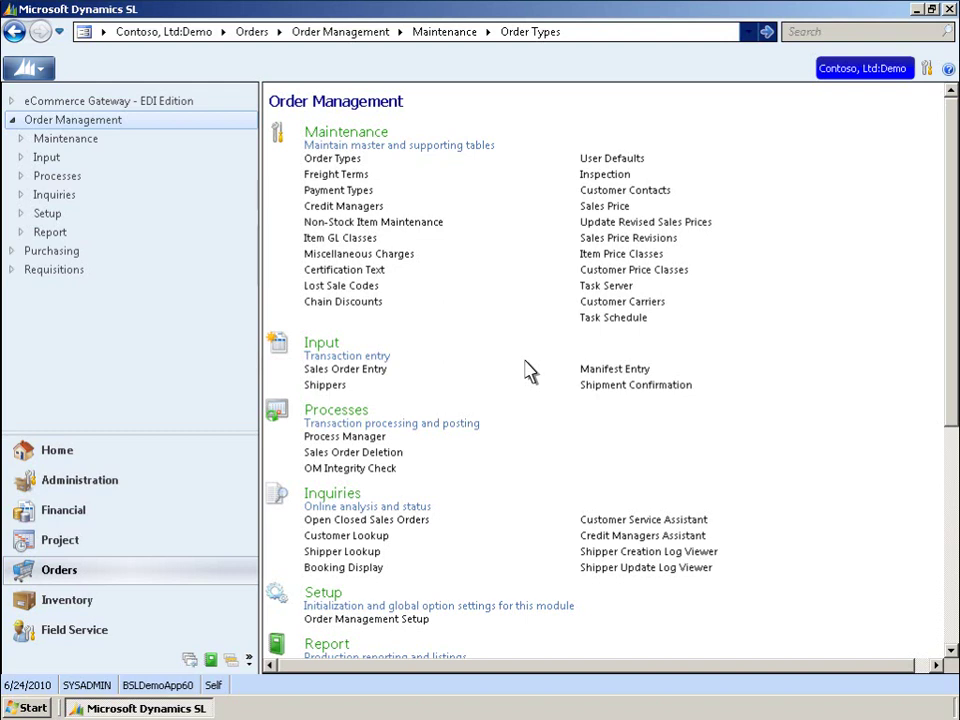
Start a new Fabrikam sales order with Create Project ticked, generating project XX000002.
{"action": "left_click", "coordinate": [374, 370]}
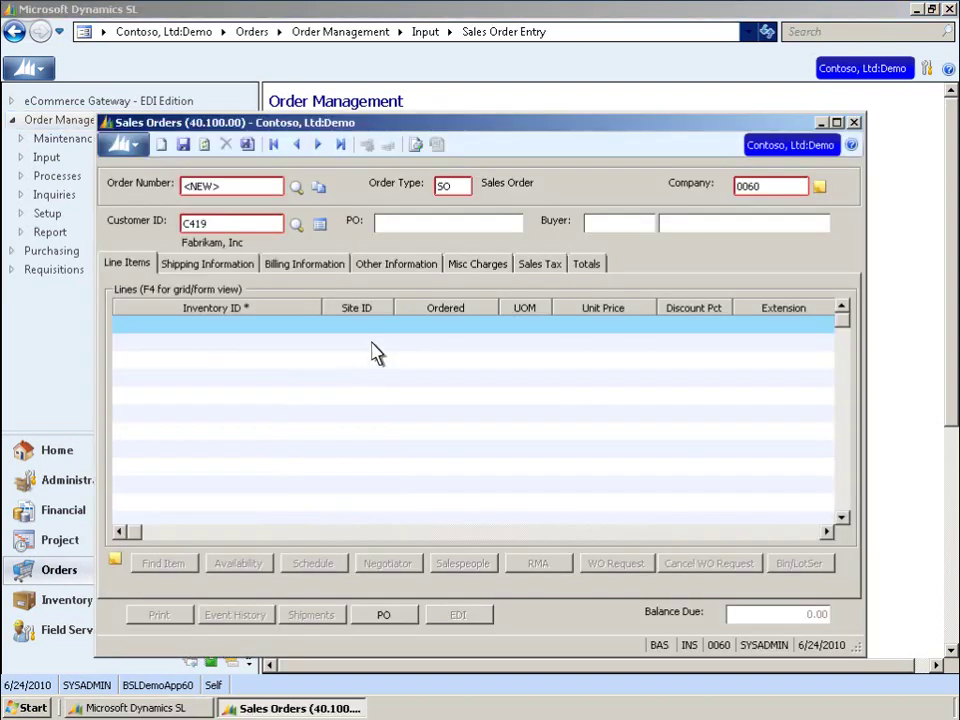
{"action": "left_click", "coordinate": [392, 265]}
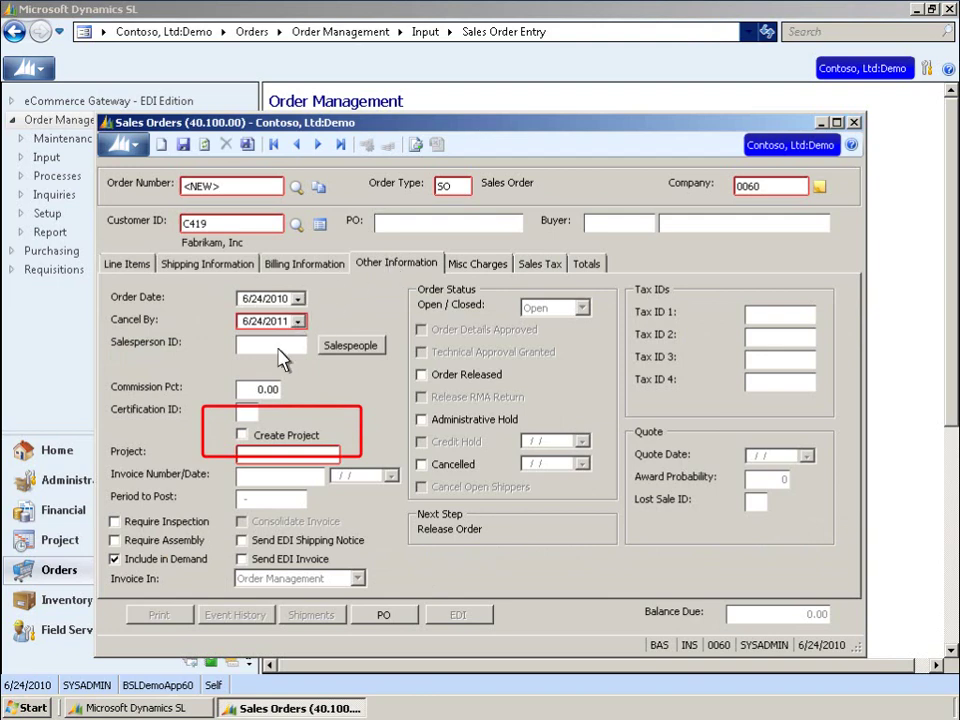
{"action": "left_click", "coordinate": [241, 436]}
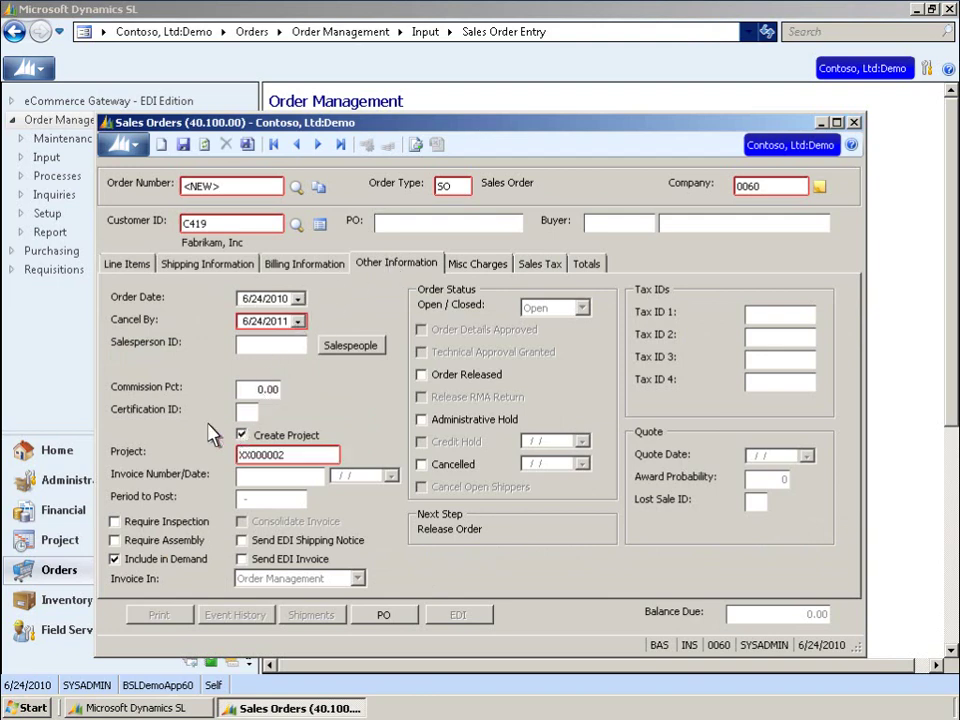
Show the VM00342 line in form view, then save and finish order O0005139 for project XX000004.
{"action": "left_click", "coordinate": [130, 265]}
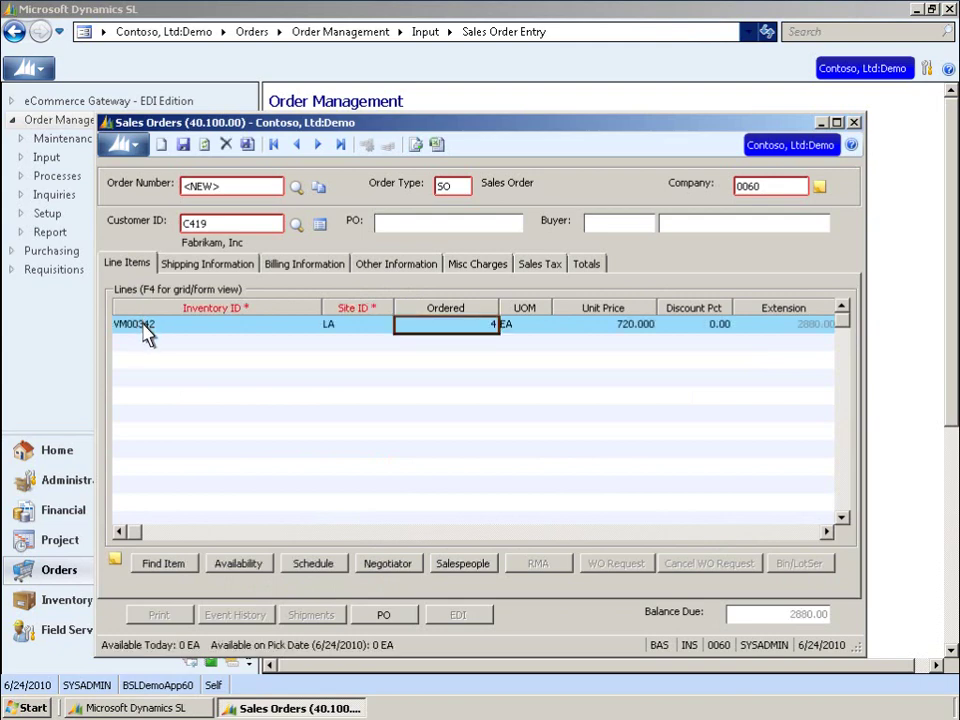
{"action": "key", "text": "F4"}
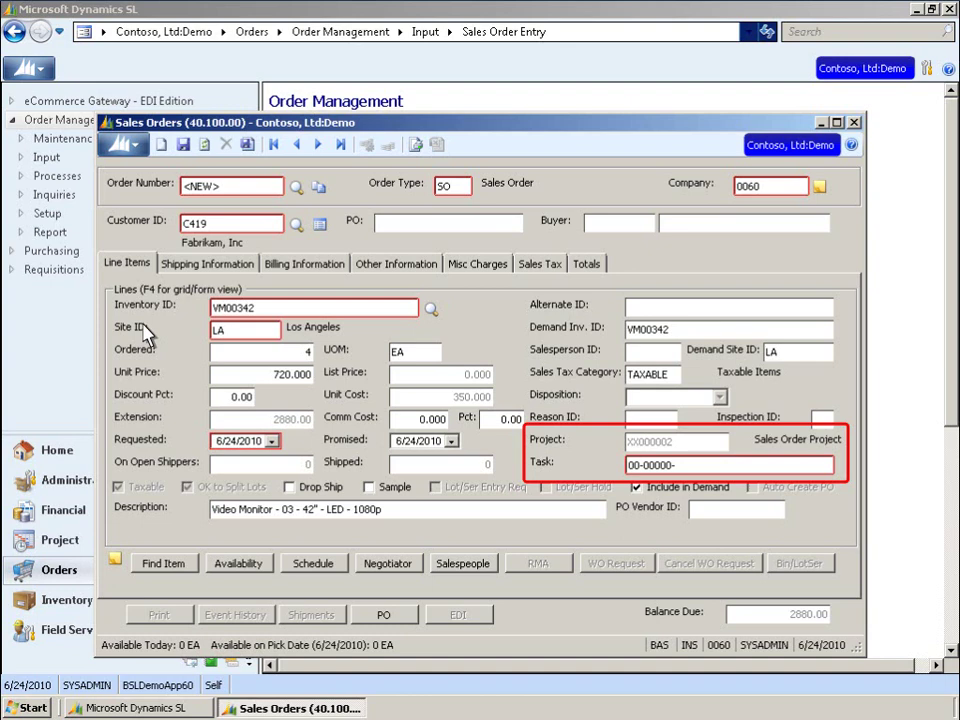
{"action": "left_click", "coordinate": [185, 146]}
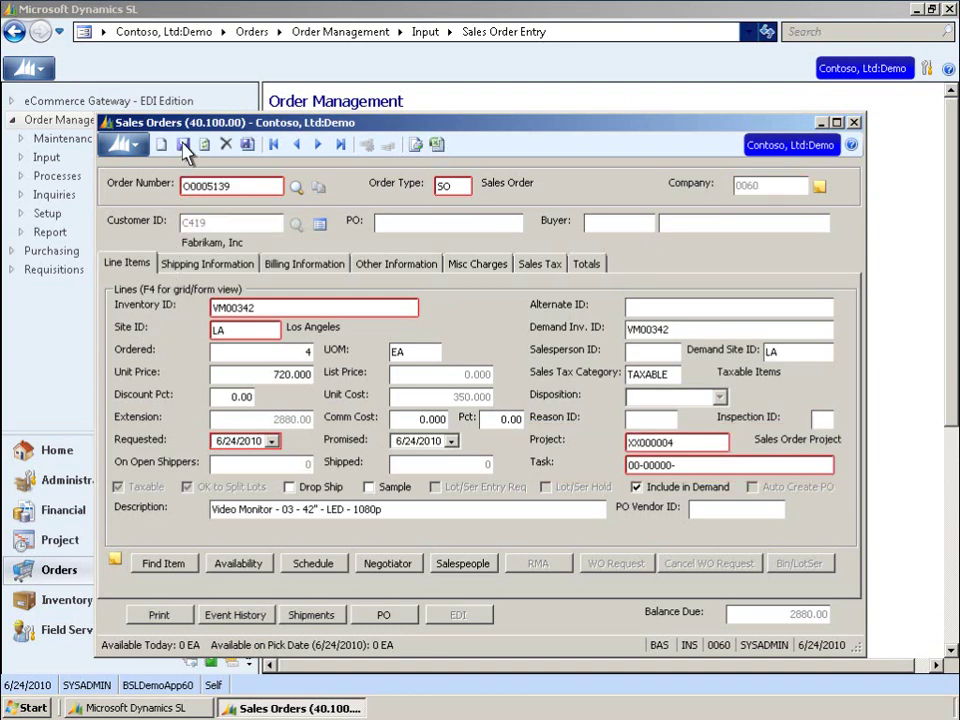
{"action": "left_click", "coordinate": [247, 146]}
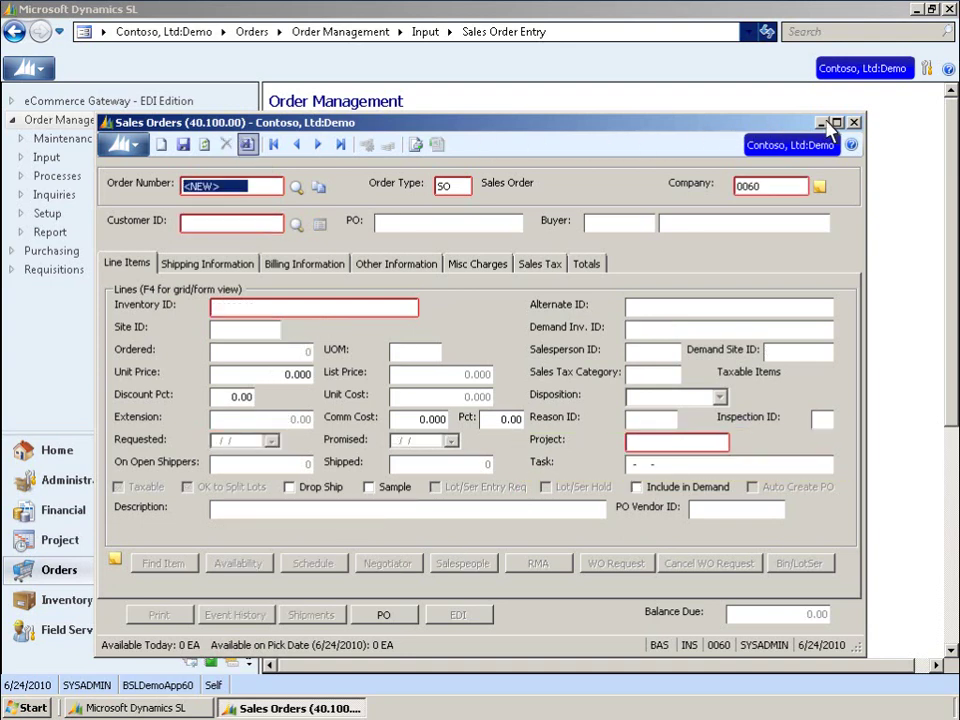
Close sales order entry and review project XX-000004 'Fabrikam Installation' in Project Maintenance.
{"action": "left_click", "coordinate": [857, 124]}
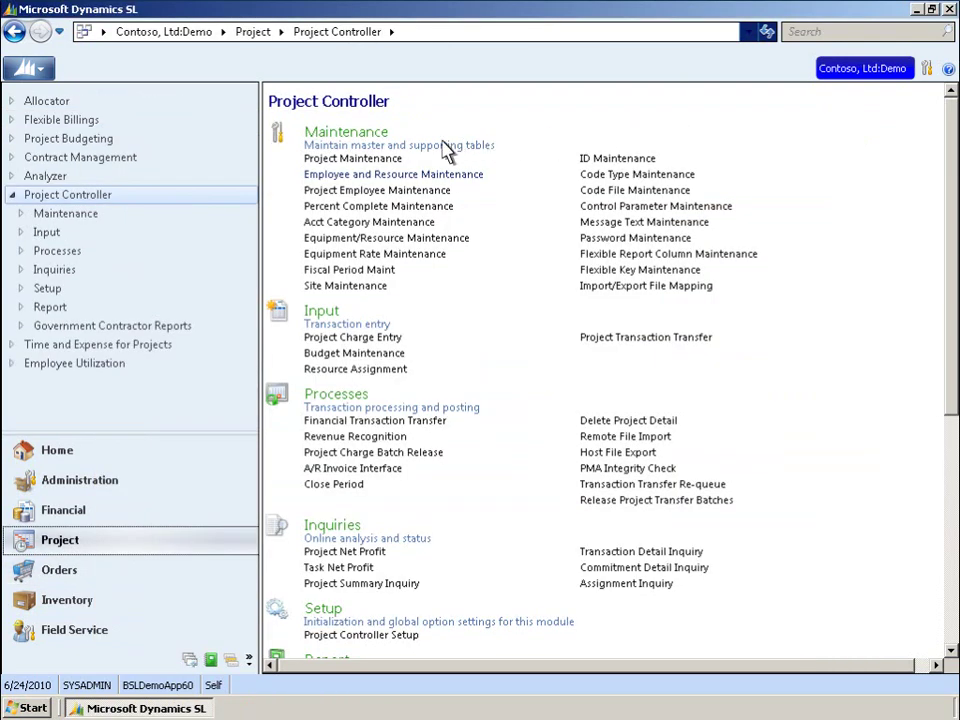
{"action": "left_click", "coordinate": [362, 158]}
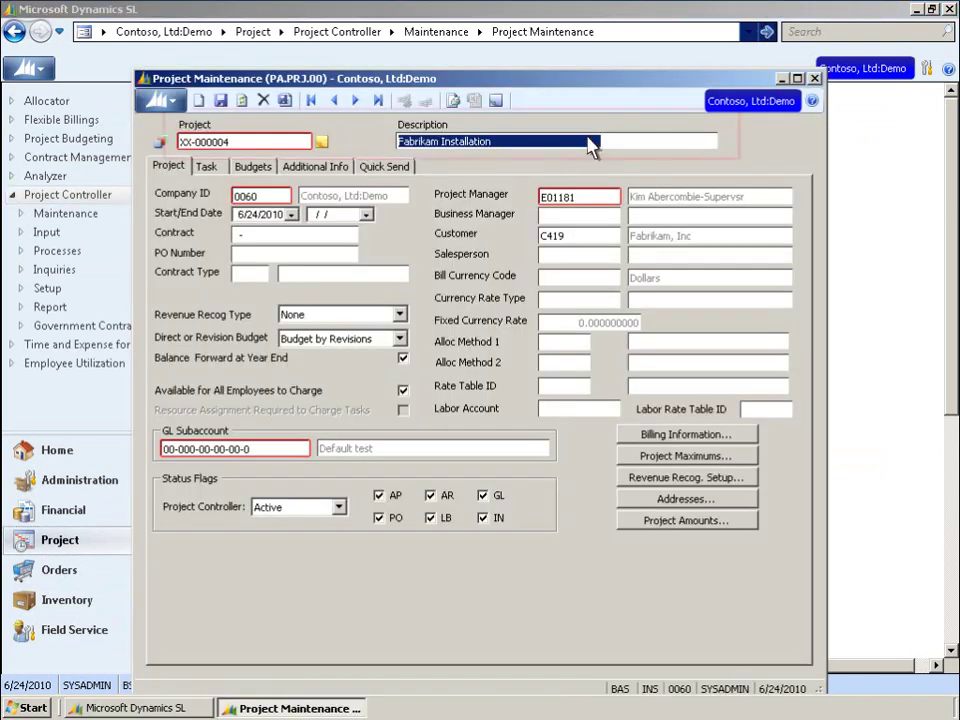
{"action": "left_click", "coordinate": [815, 78]}
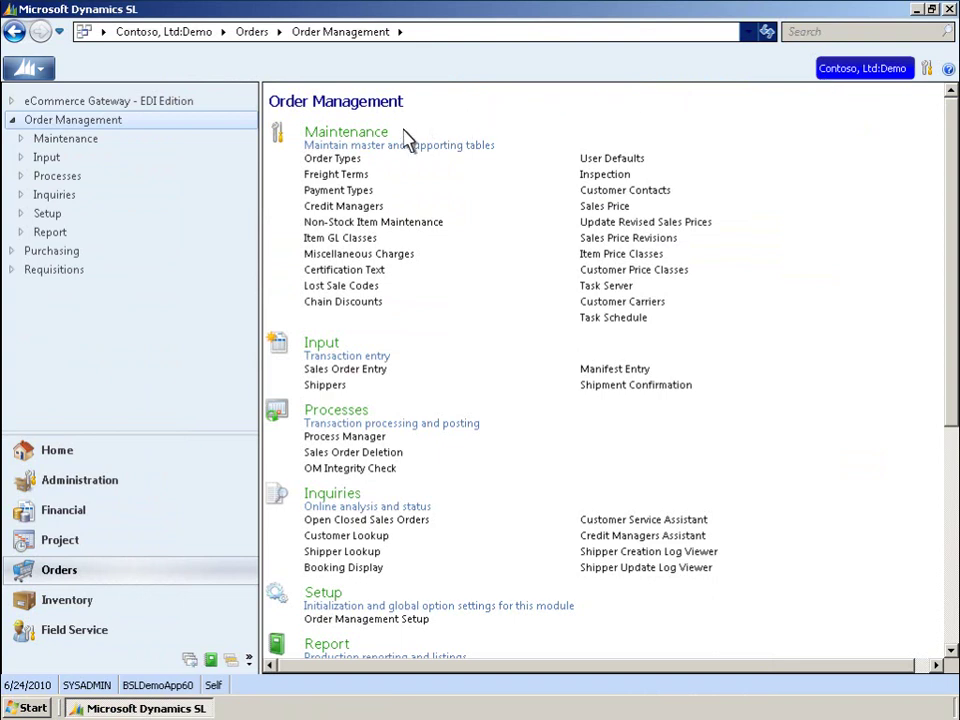
Load order type SO (Sales Order) in Order Types through the type list lookup.
{"action": "left_click", "coordinate": [345, 165]}
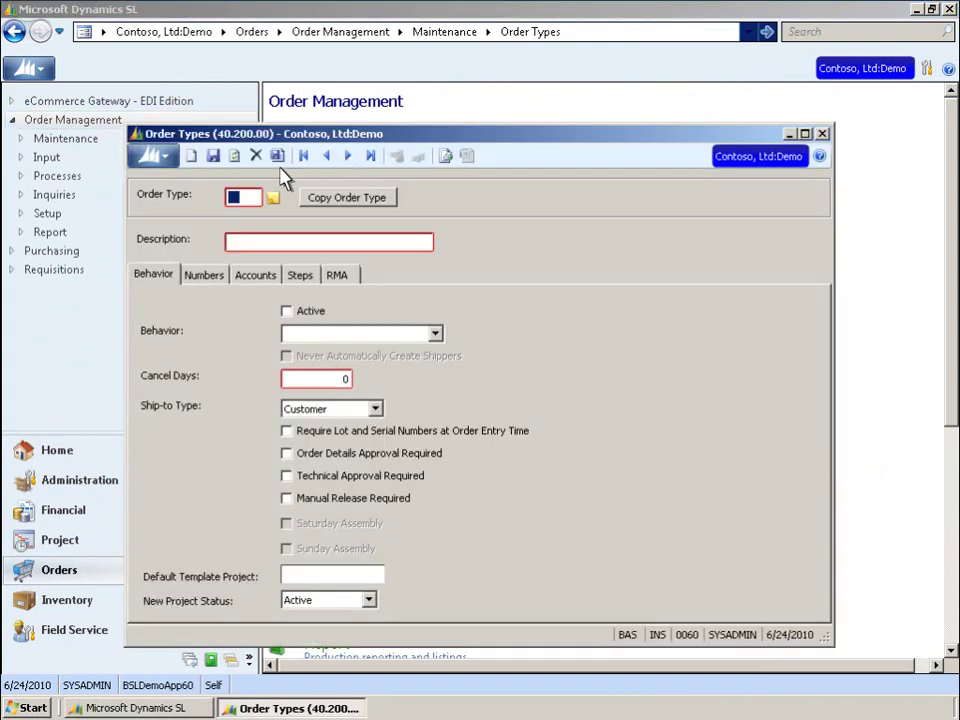
{"action": "double_click", "coordinate": [245, 200]}
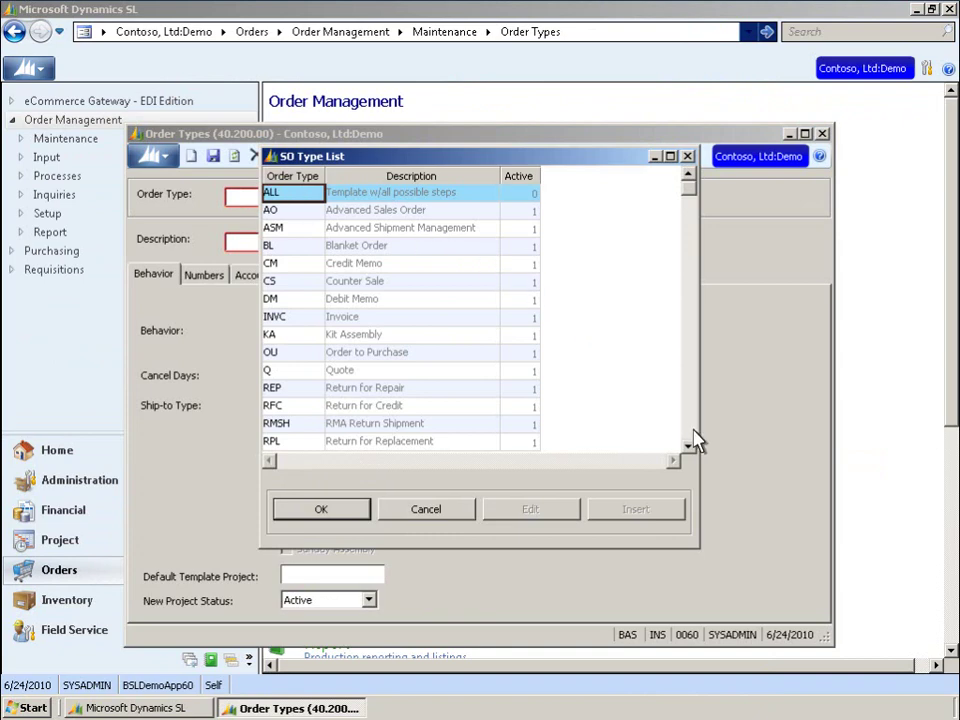
{"action": "type", "text": "SO"}
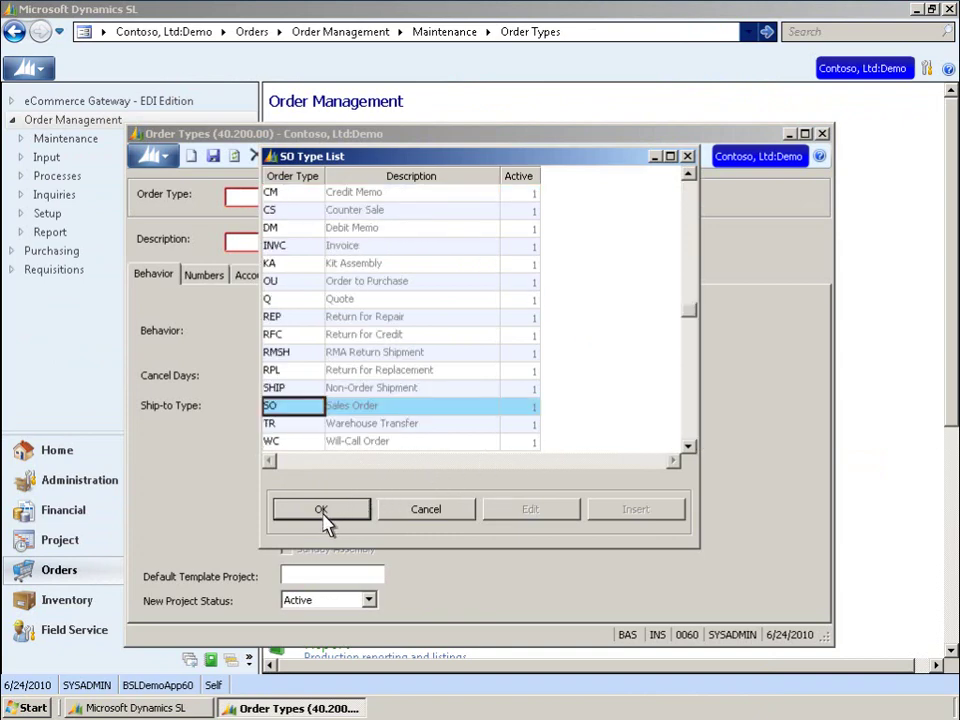
{"action": "left_click", "coordinate": [326, 519]}
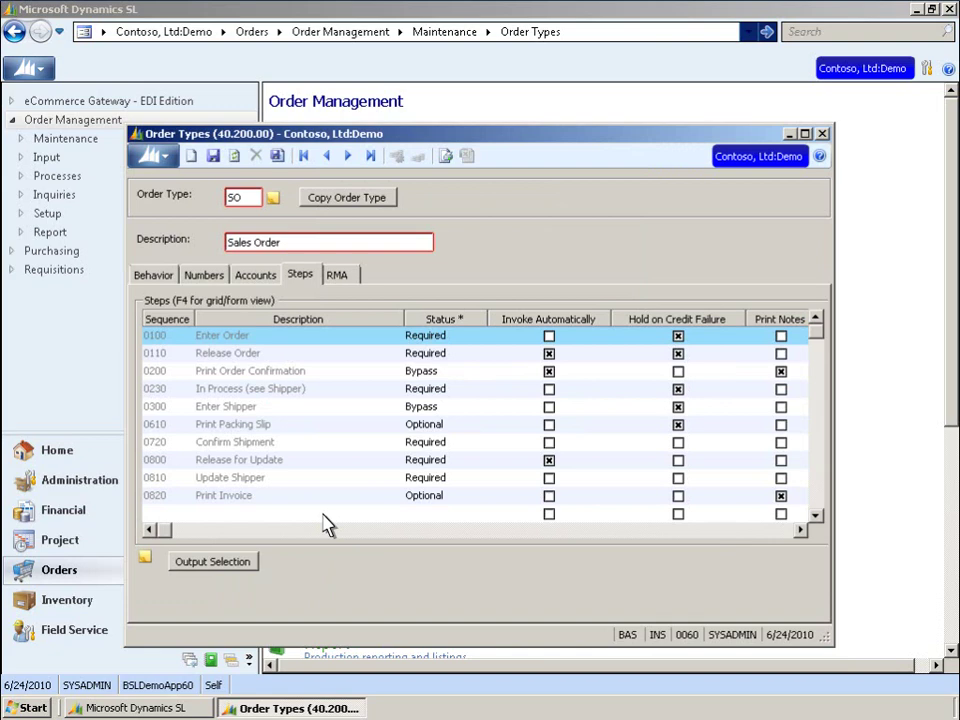
Review the SO order type's Behavior settings, including default template project XX000002.
{"action": "left_click", "coordinate": [155, 280]}
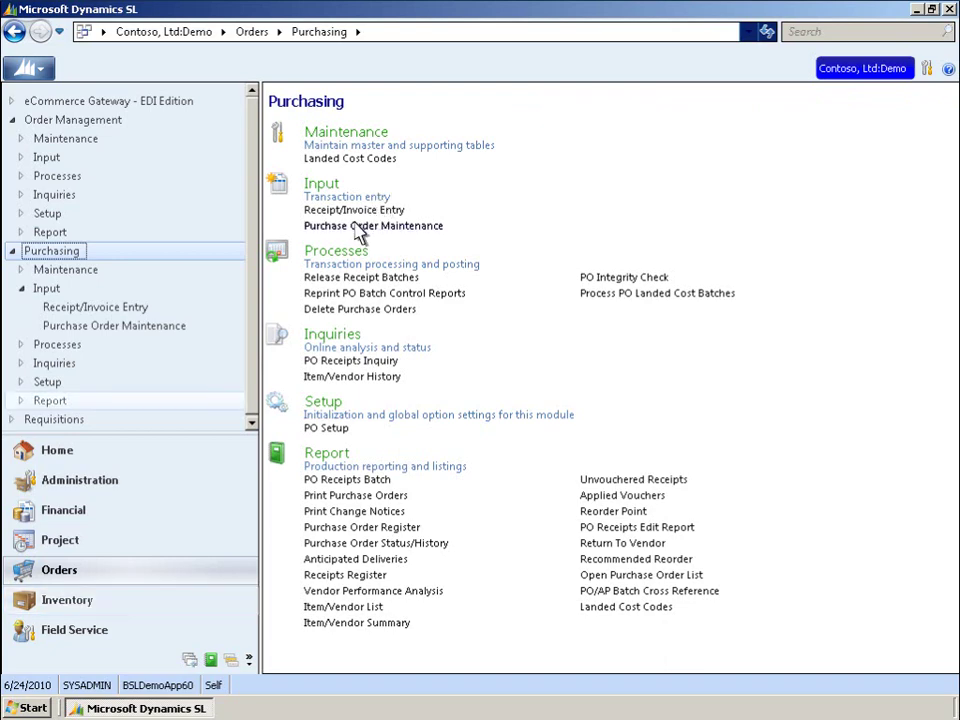
Save purchase order 000011 from Northwind Traders for four VM00342 monitors on project XX000004.
{"action": "left_click", "coordinate": [358, 226]}
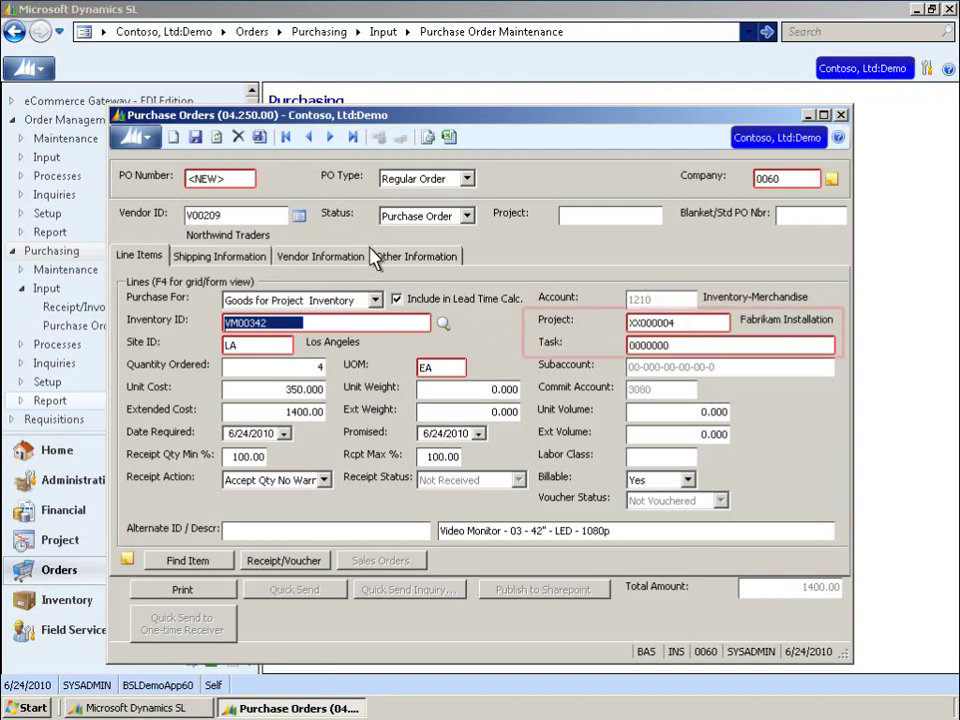
{"action": "left_click", "coordinate": [196, 137]}
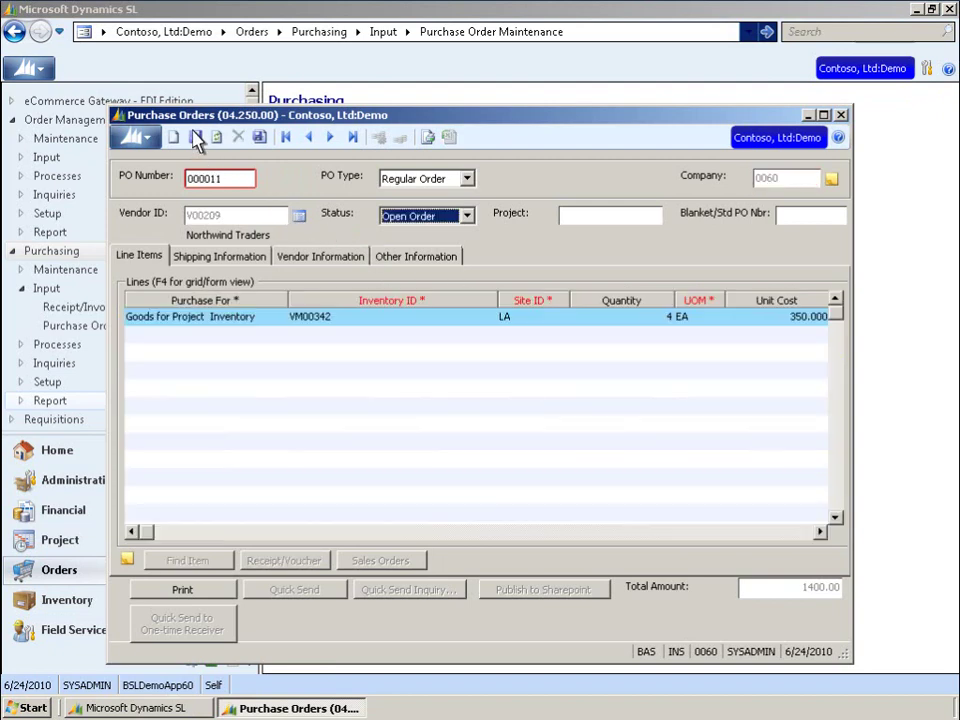
{"action": "left_click", "coordinate": [260, 137]}
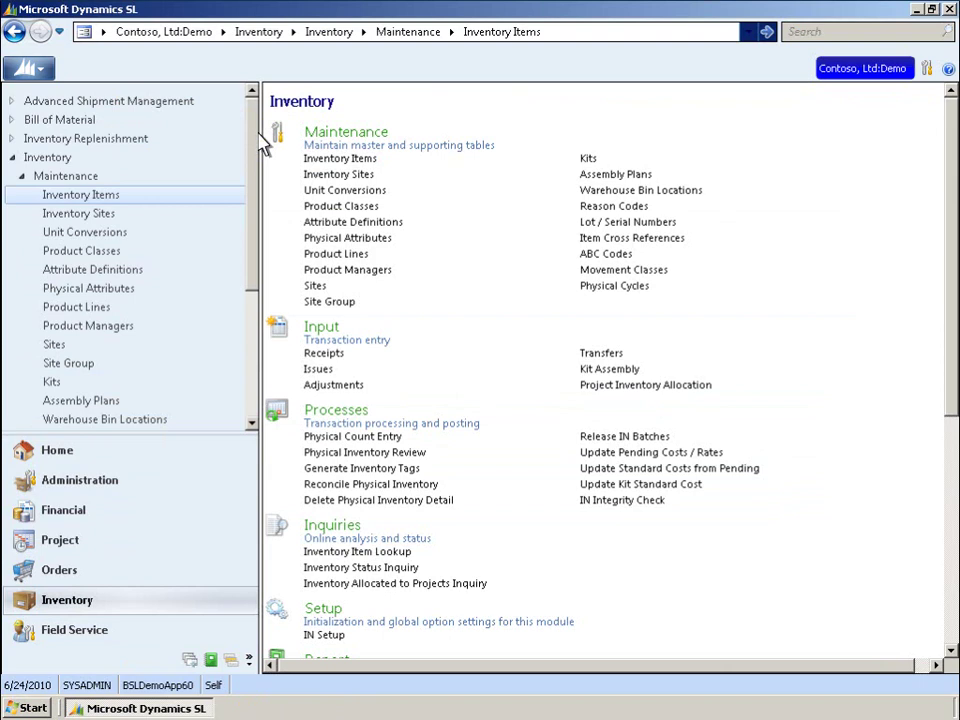
Check item VM00342's supply, its allocation of four units to XX-000004, and activity from PO 000011.
{"action": "left_click", "coordinate": [364, 161]}
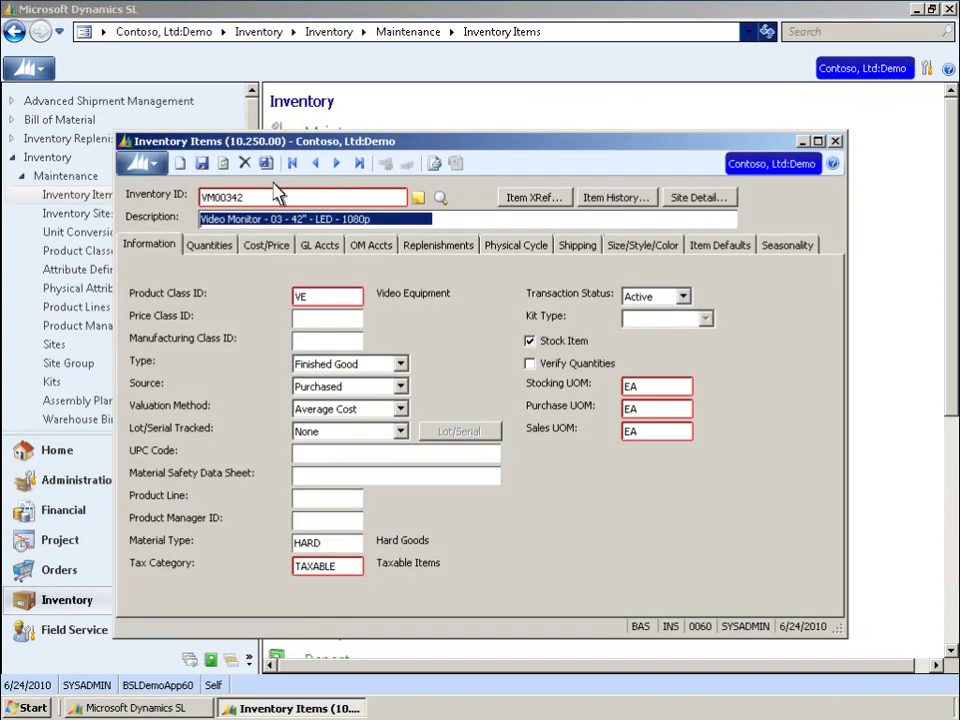
{"action": "left_click", "coordinate": [210, 245]}
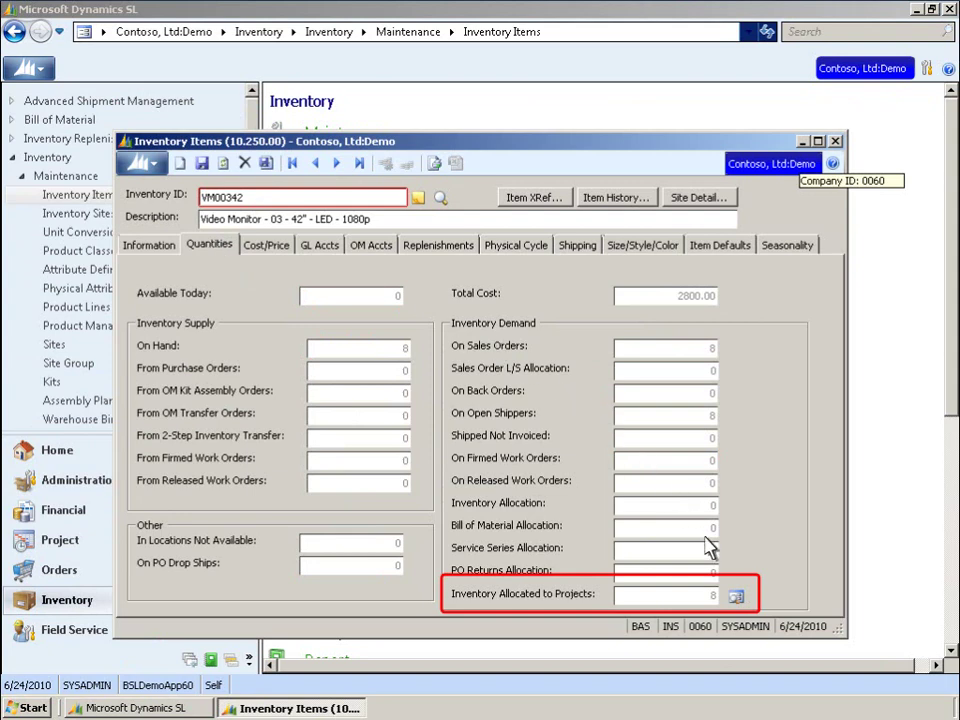
{"action": "left_click", "coordinate": [737, 599]}
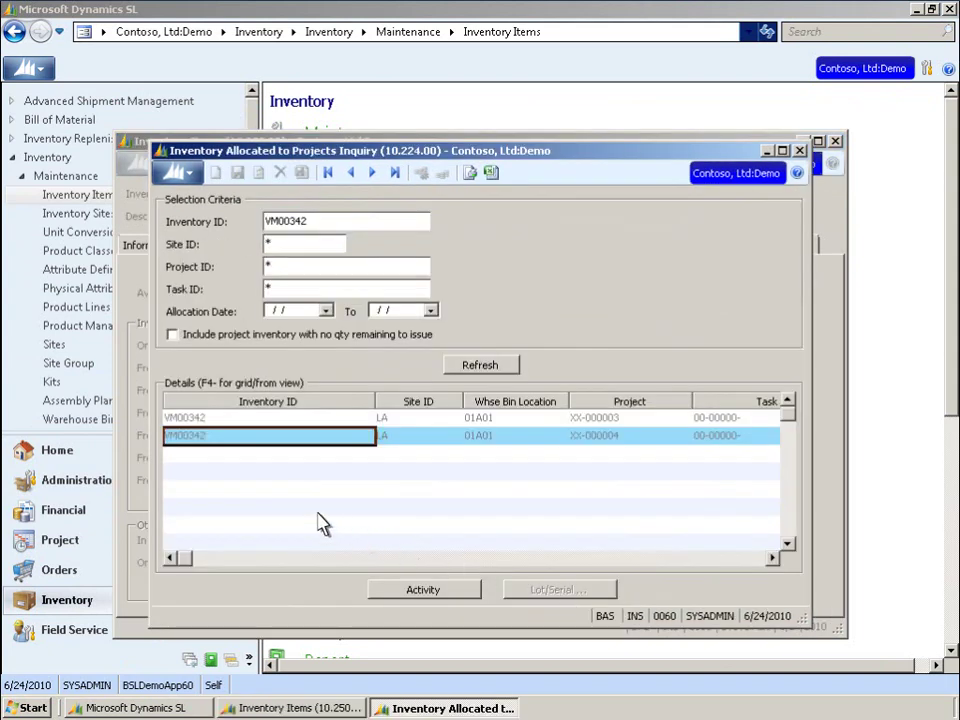
{"action": "key", "text": "F4"}
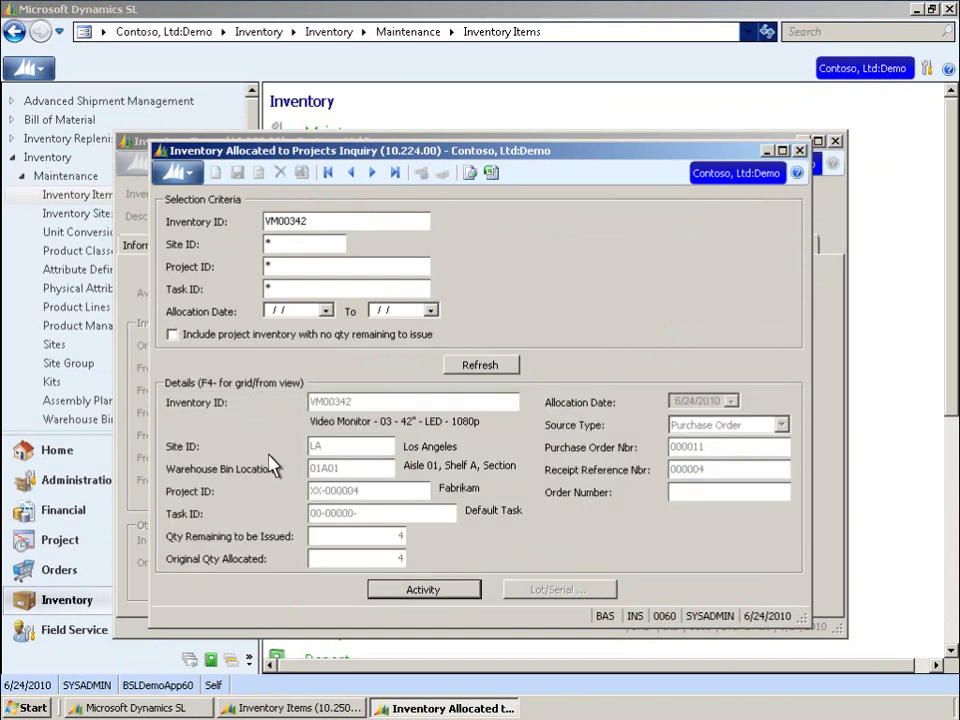
{"action": "left_click", "coordinate": [432, 595]}
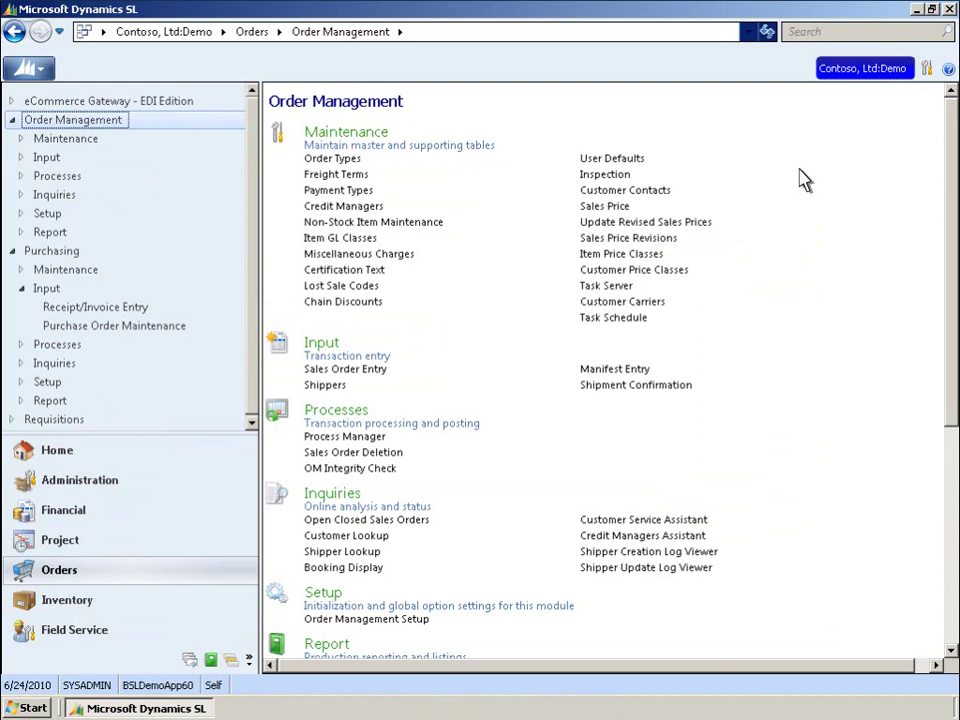
Open Sales Order Entry to load order O0005139 for four VM00342 monitors.
{"action": "left_click", "coordinate": [348, 372]}
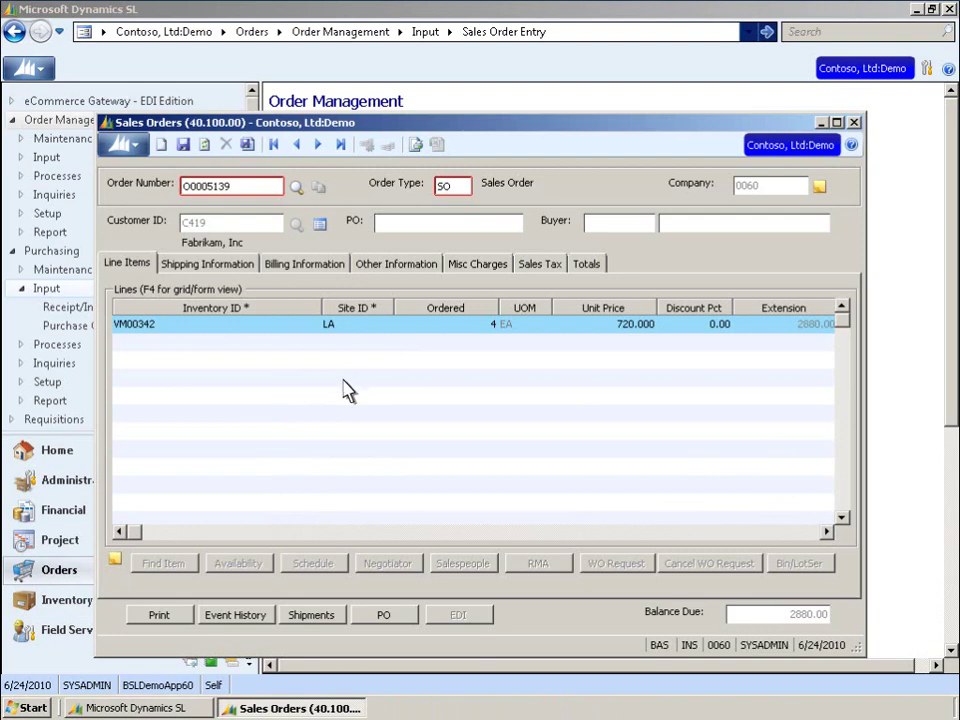
Open shipper S0009866 from the order's shipments to review its four VM00342 units.
{"action": "left_click", "coordinate": [311, 616]}
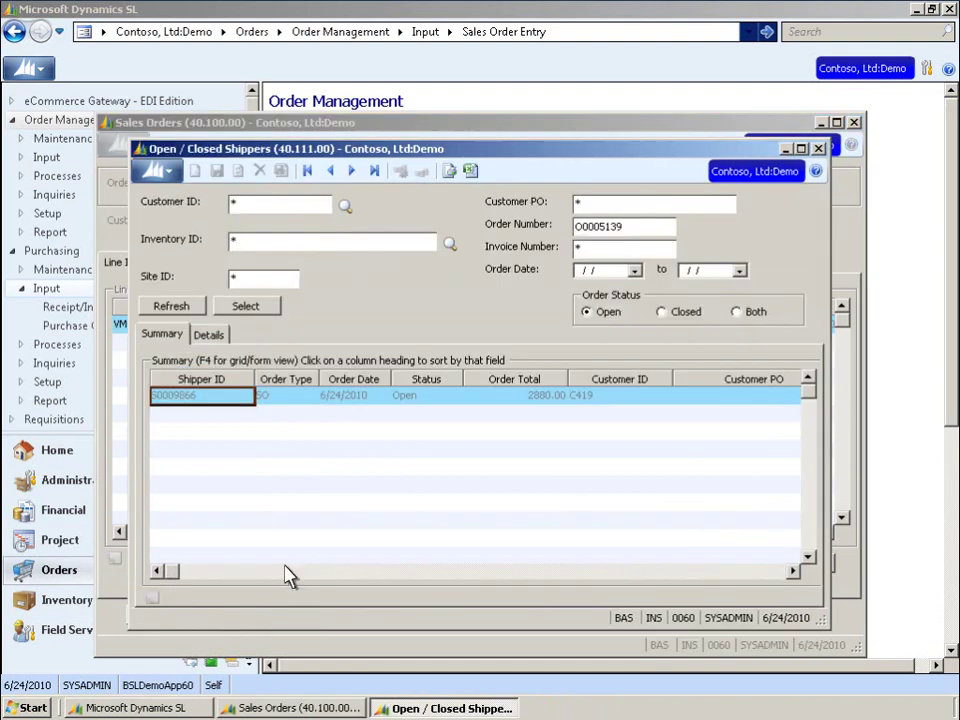
{"action": "left_click", "coordinate": [248, 307]}
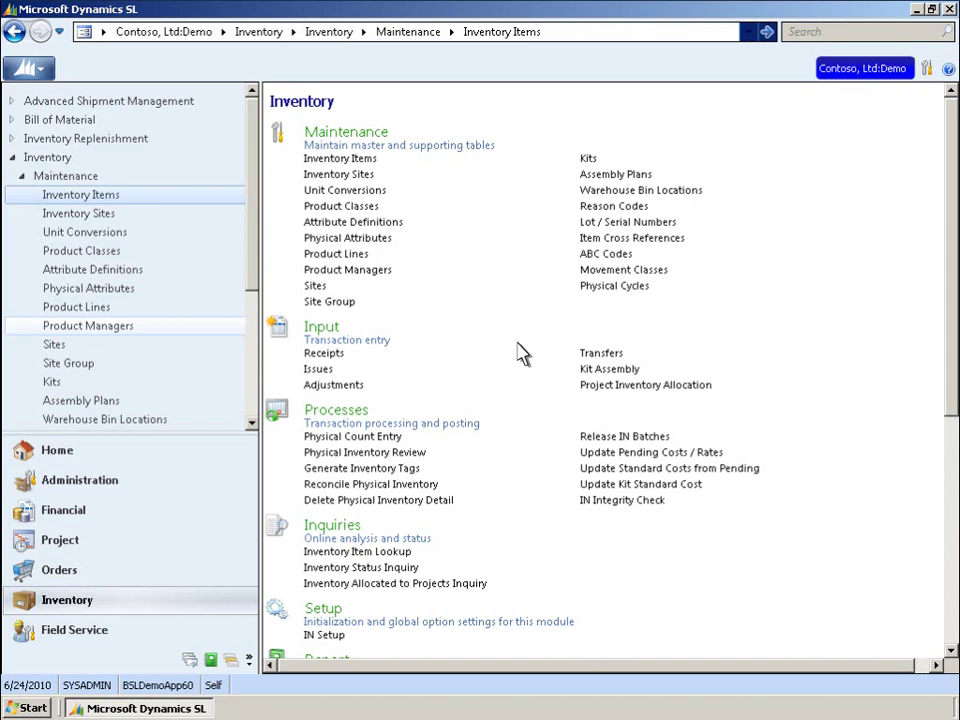
Load allocation XREF001 and list the three VM00342 receipts at site LA.
{"action": "left_click", "coordinate": [643, 387]}
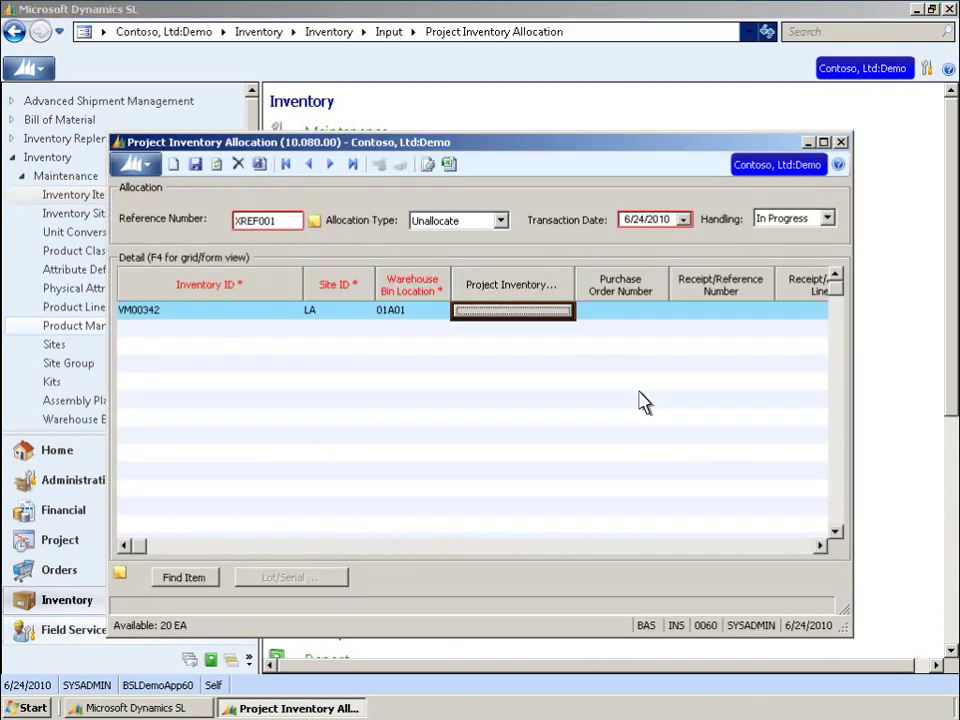
{"action": "left_click", "coordinate": [527, 314]}
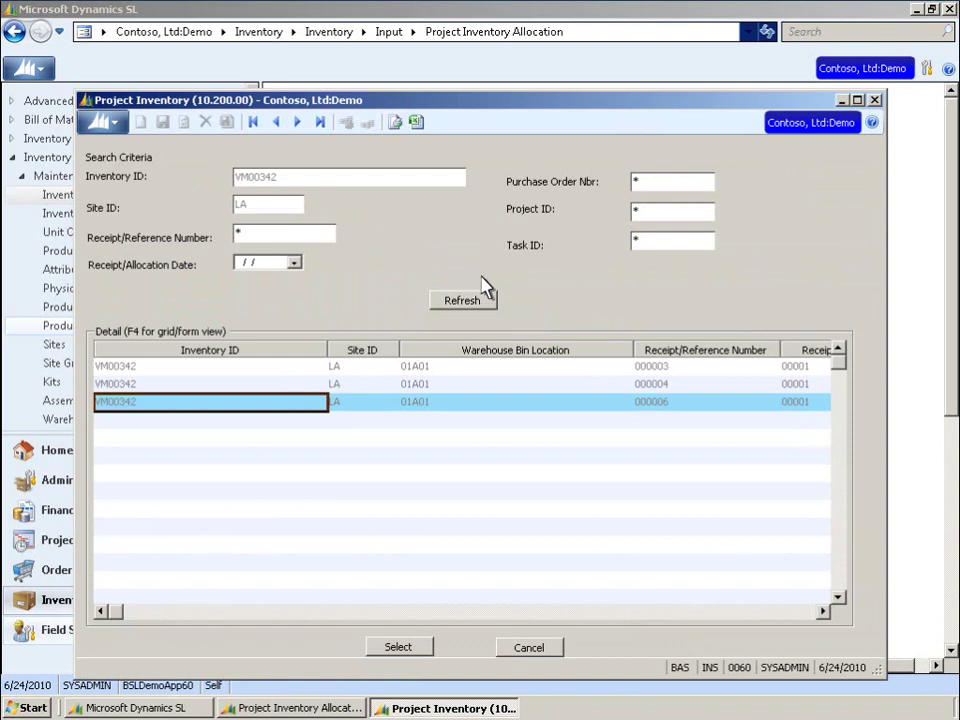
Send the three VM00342 receipt records to an Excel worksheet with Grid to Excel.
{"action": "left_click", "coordinate": [418, 124]}
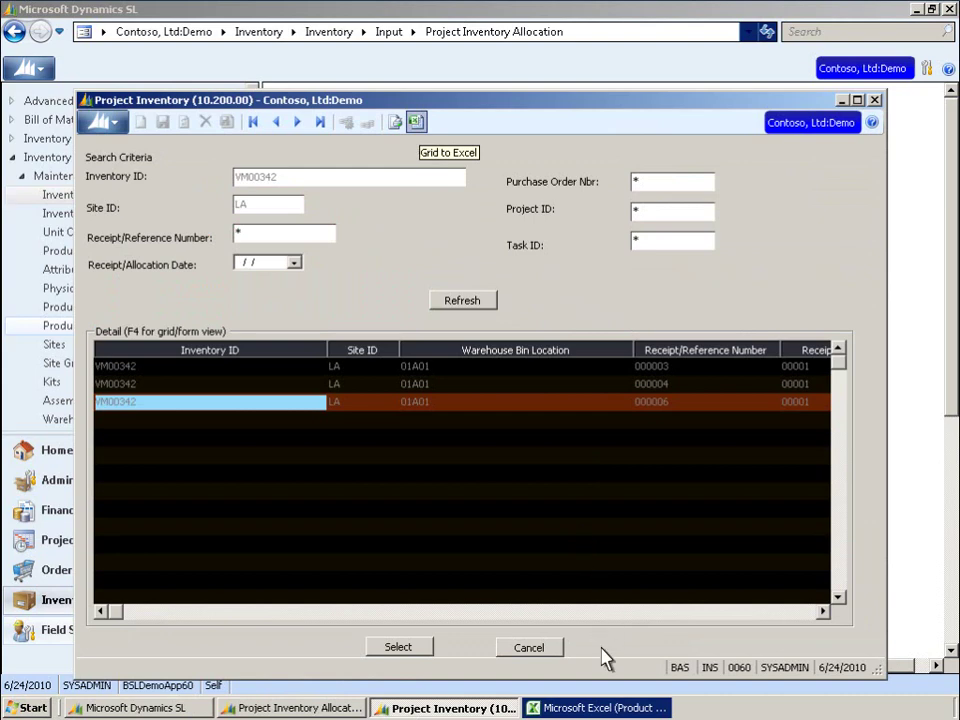
Bring the exported receipts worksheet forward and check its Save & Send options.
{"action": "left_click", "coordinate": [600, 708]}
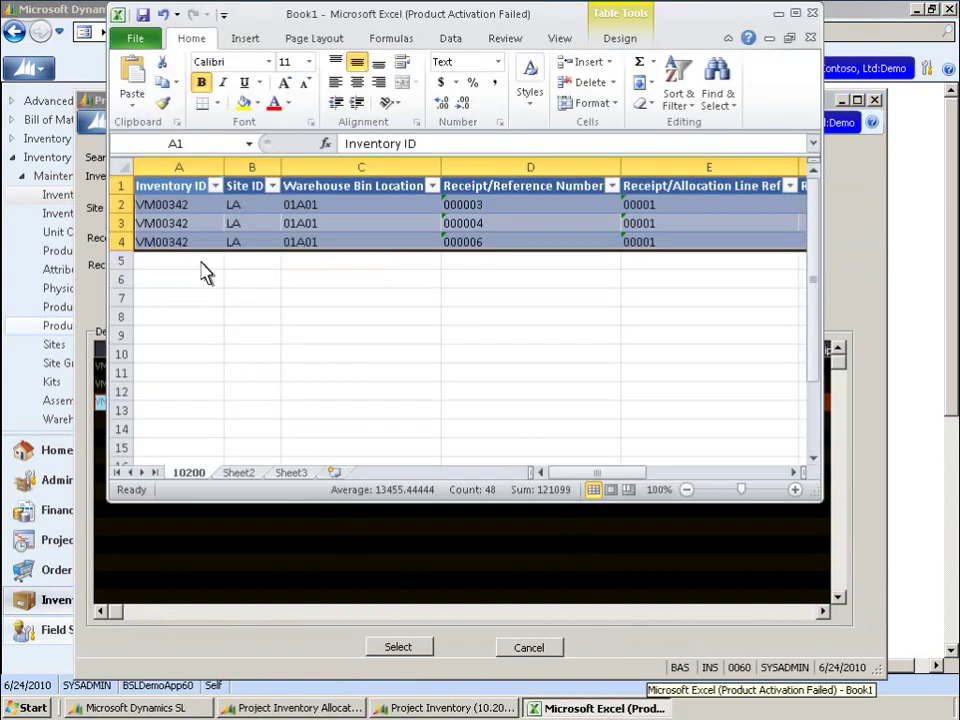
{"action": "left_click", "coordinate": [135, 40]}
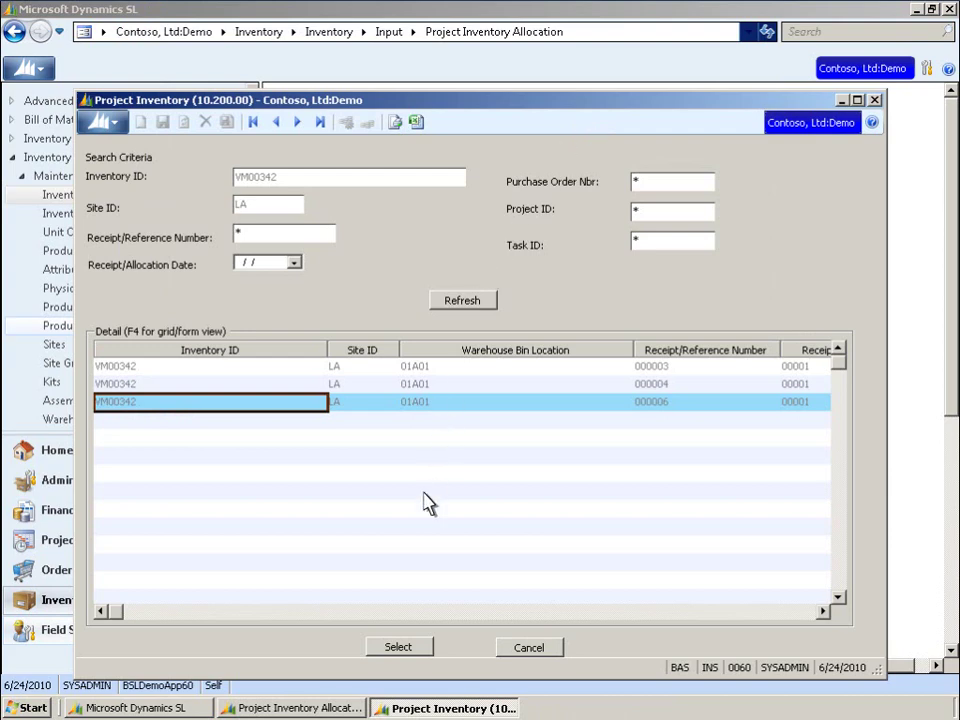
Use the purchase order receipt on the allocation line, quantity 4, allocation type Unallocate.
{"action": "left_click", "coordinate": [400, 649]}
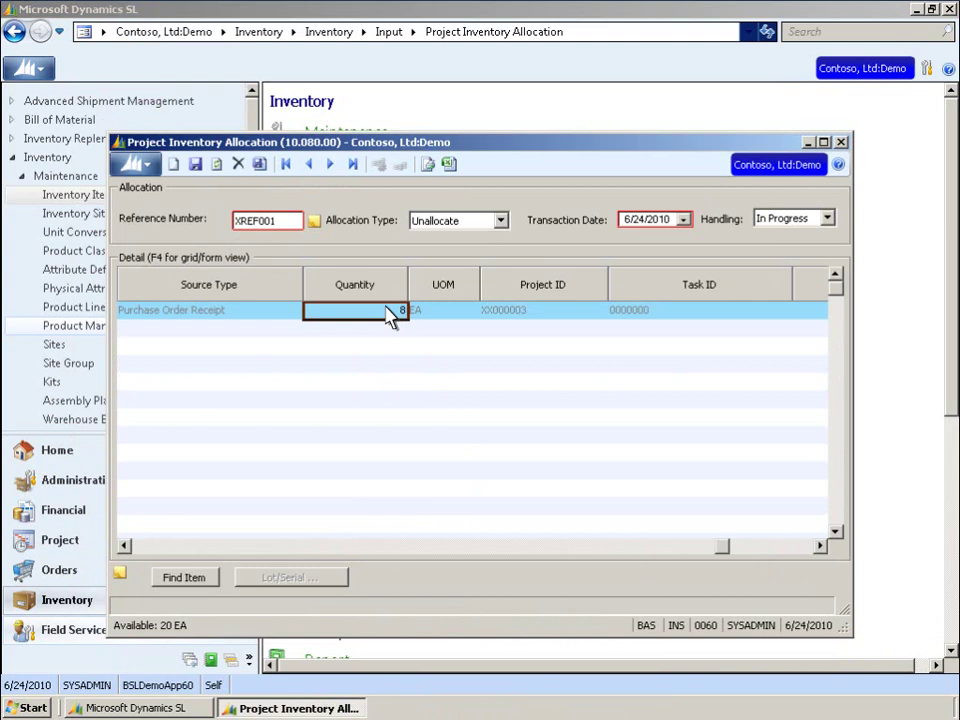
{"action": "type", "text": "4"}
{"action": "key", "text": "Tab"}
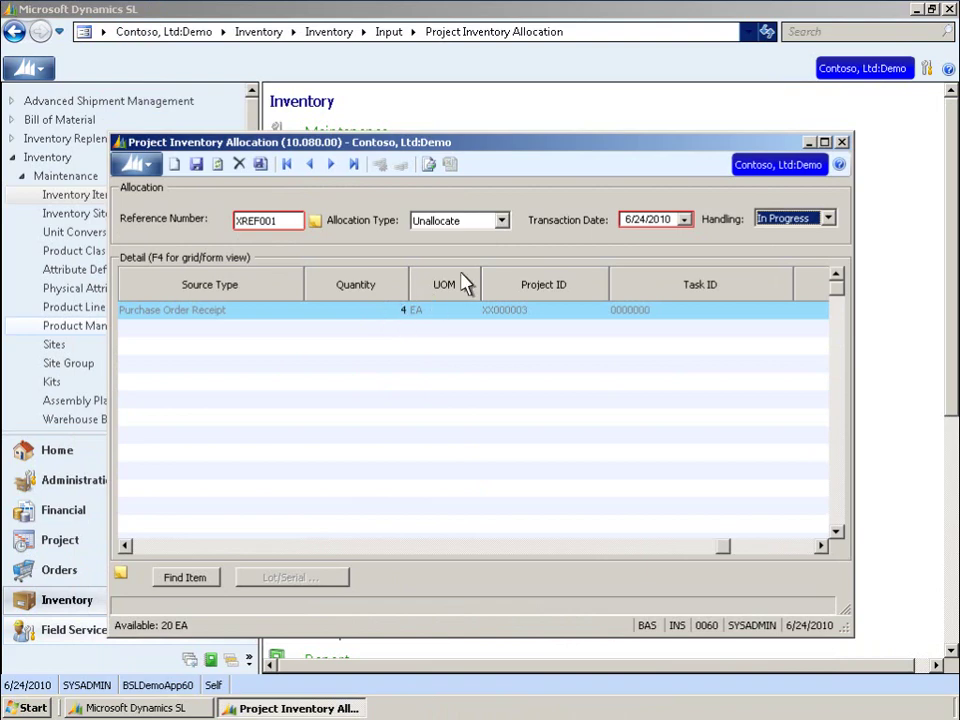
{"action": "left_click", "coordinate": [502, 221]}
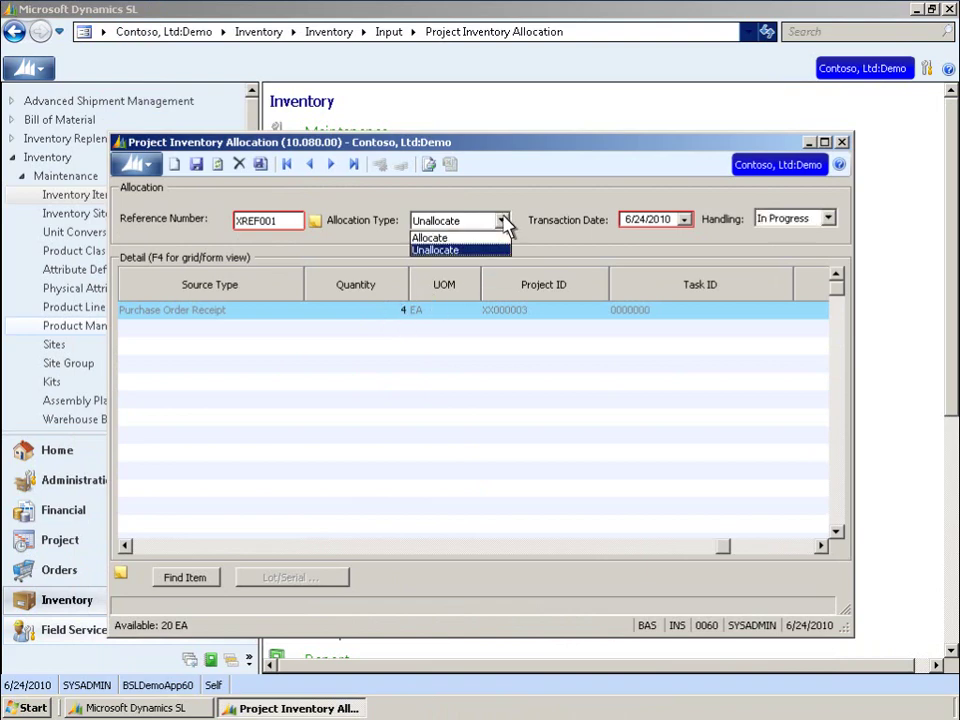
{"action": "left_click", "coordinate": [420, 251]}
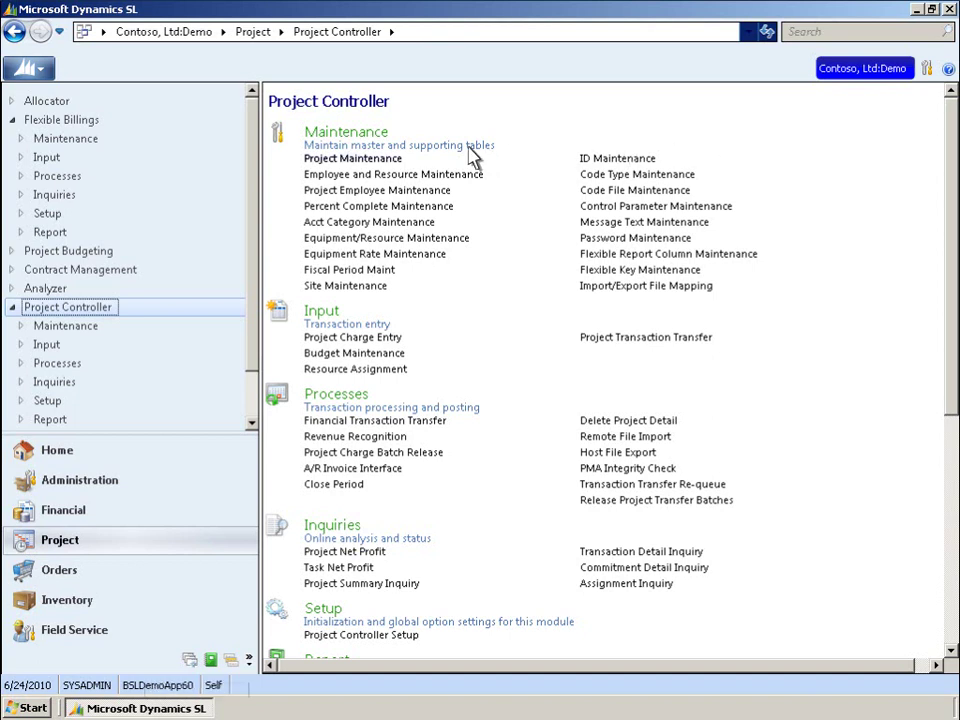
Keep project CO-123456's shipper invoicing method as Invoice in Project Flexible Billing.
{"action": "left_click", "coordinate": [347, 158]}
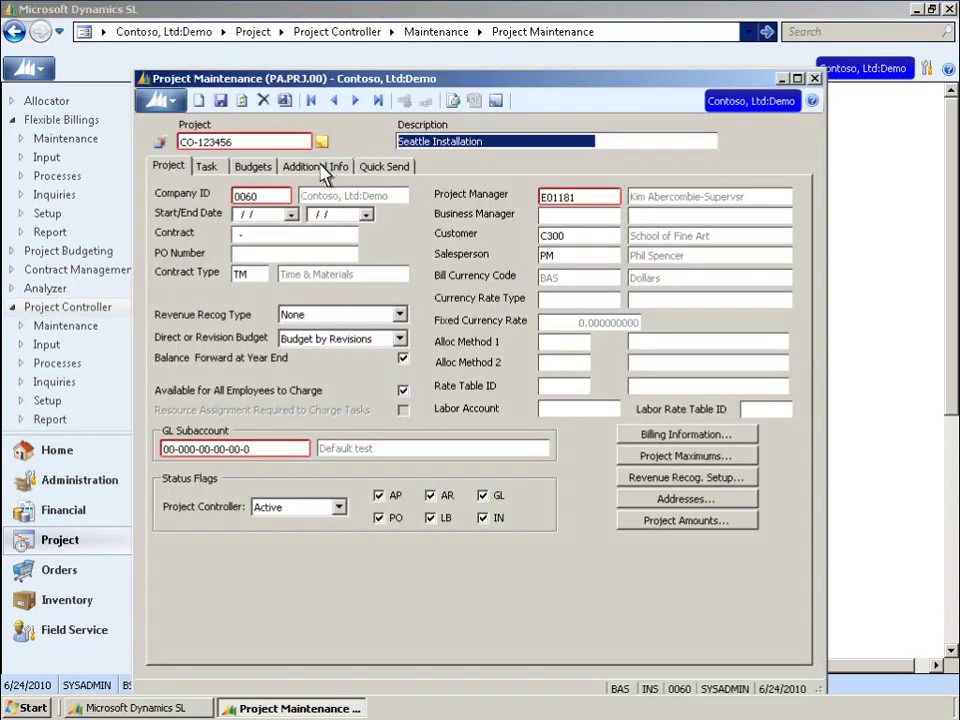
{"action": "left_click", "coordinate": [323, 170]}
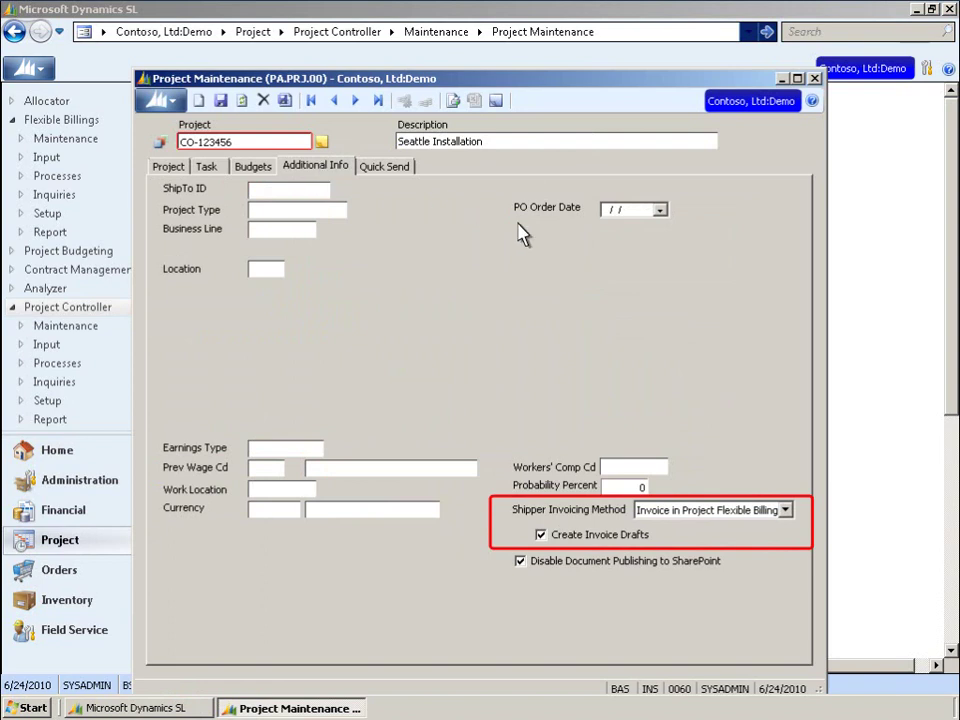
{"action": "left_click", "coordinate": [788, 512]}
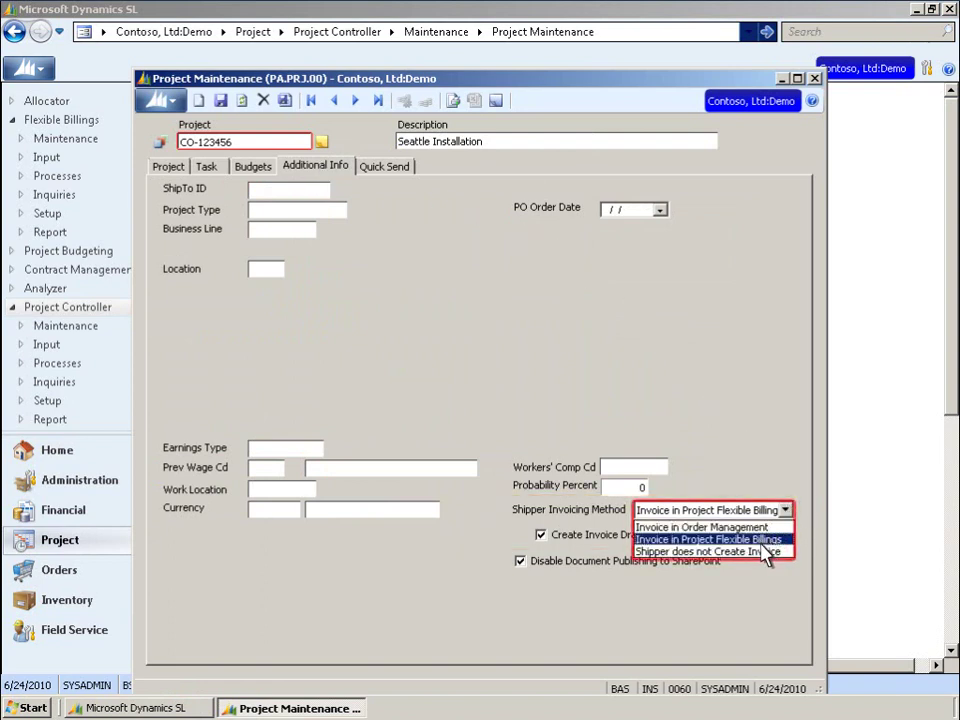
{"action": "left_click", "coordinate": [763, 546]}
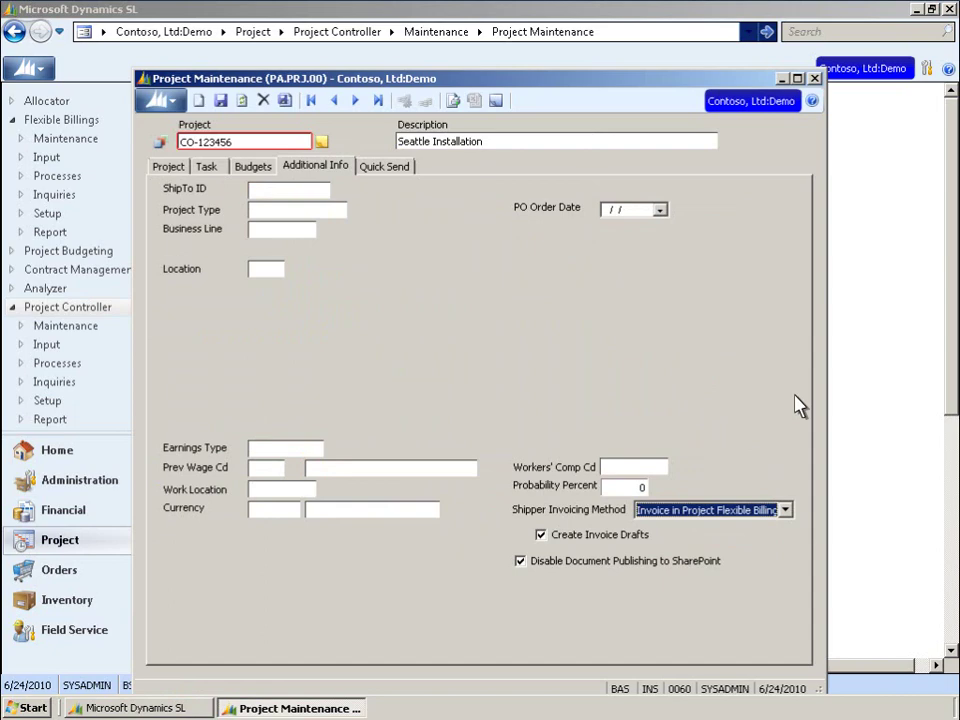
{"action": "left_click", "coordinate": [815, 78]}
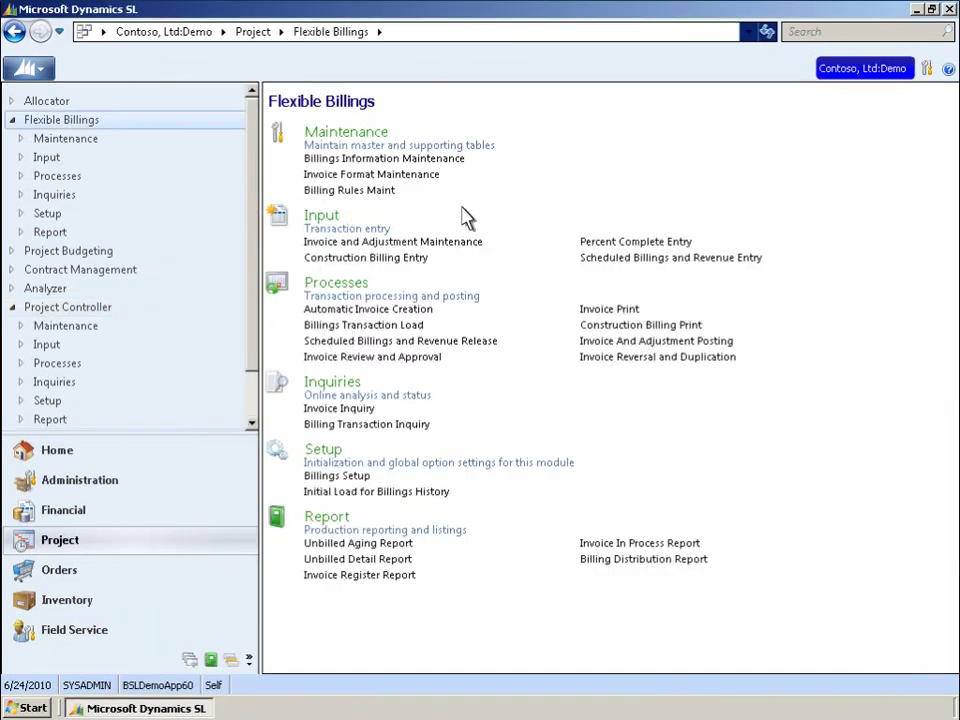
{"action": "left_click", "coordinate": [441, 242]}
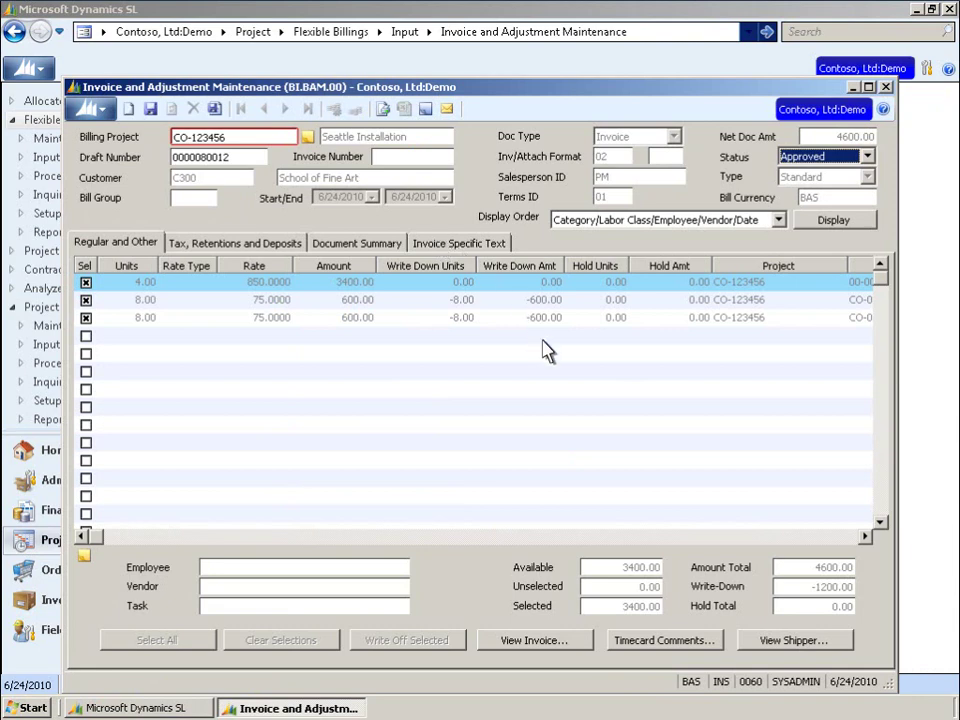
{"action": "left_click", "coordinate": [612, 538]}
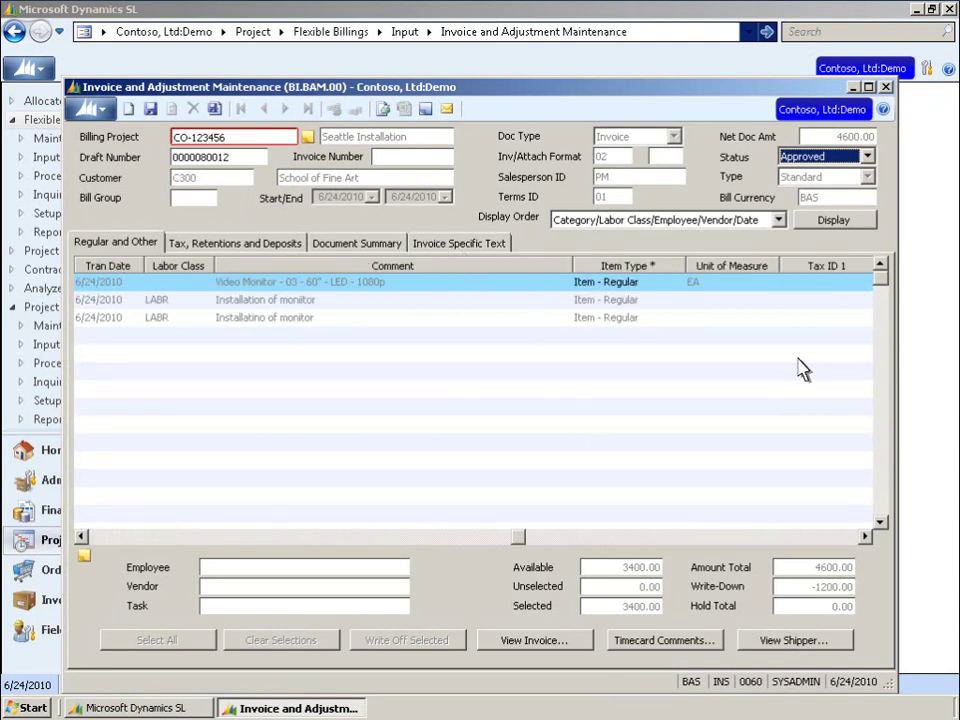
{"action": "left_click", "coordinate": [886, 88]}
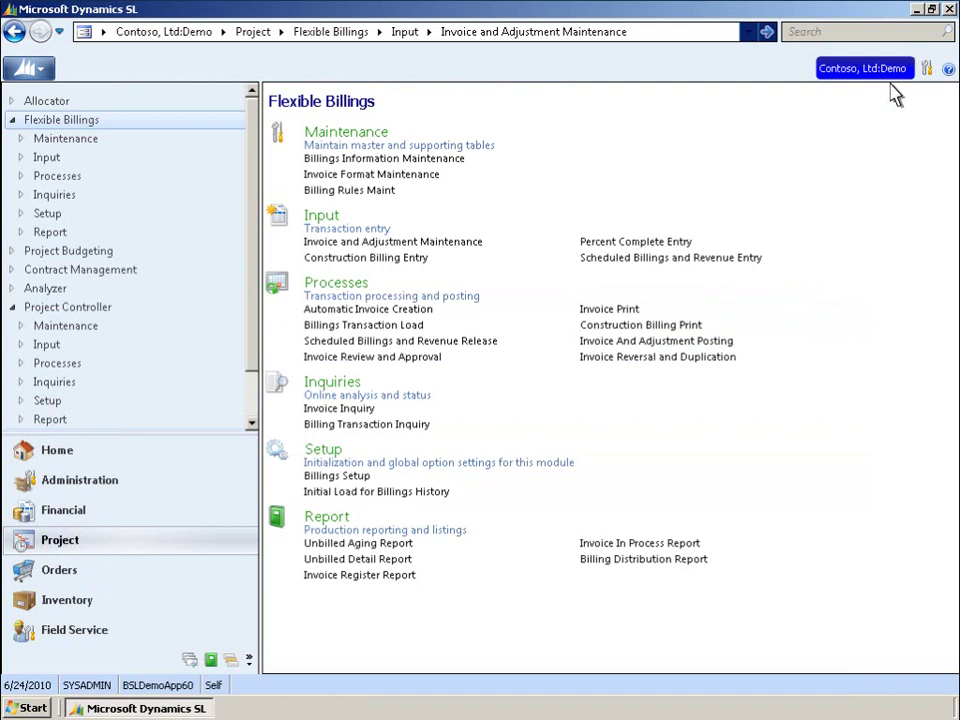
{"action": "left_click", "coordinate": [630, 310]}
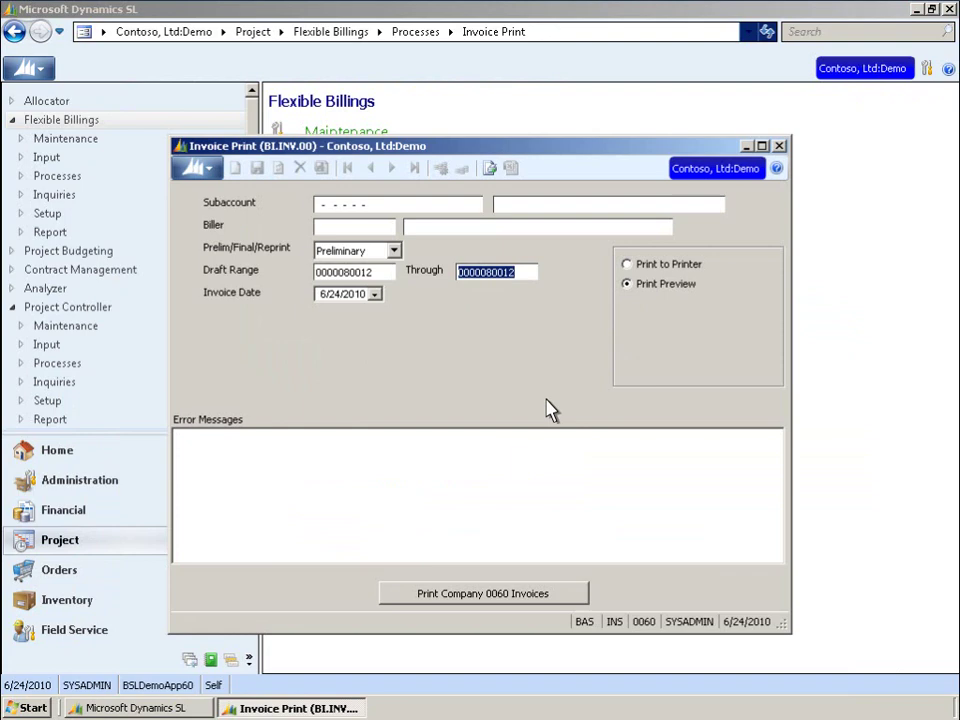
{"action": "left_click", "coordinate": [483, 594]}
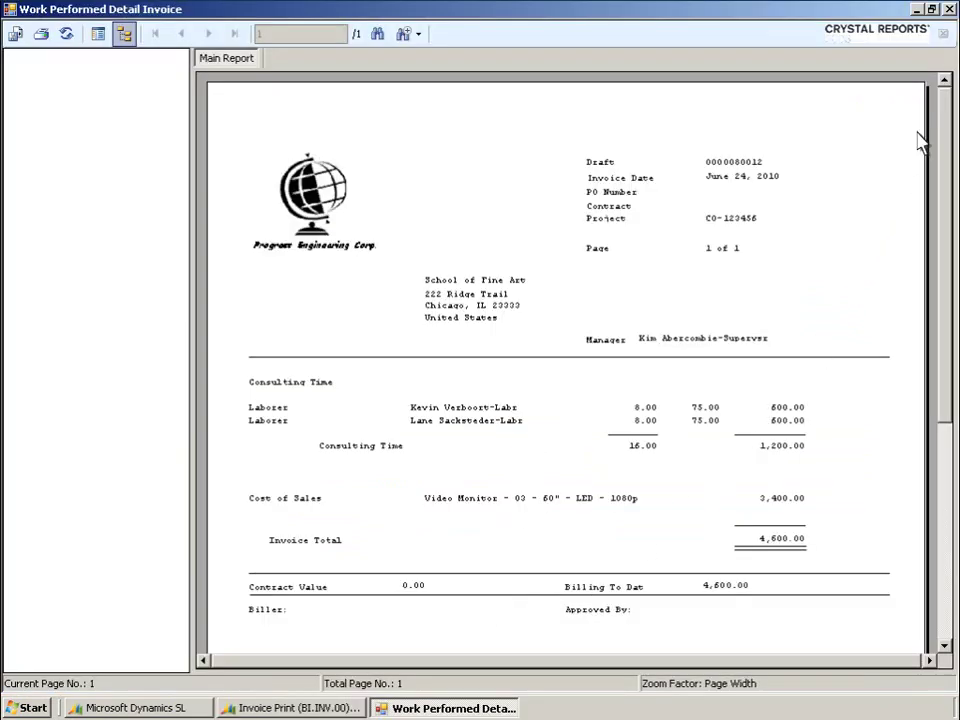